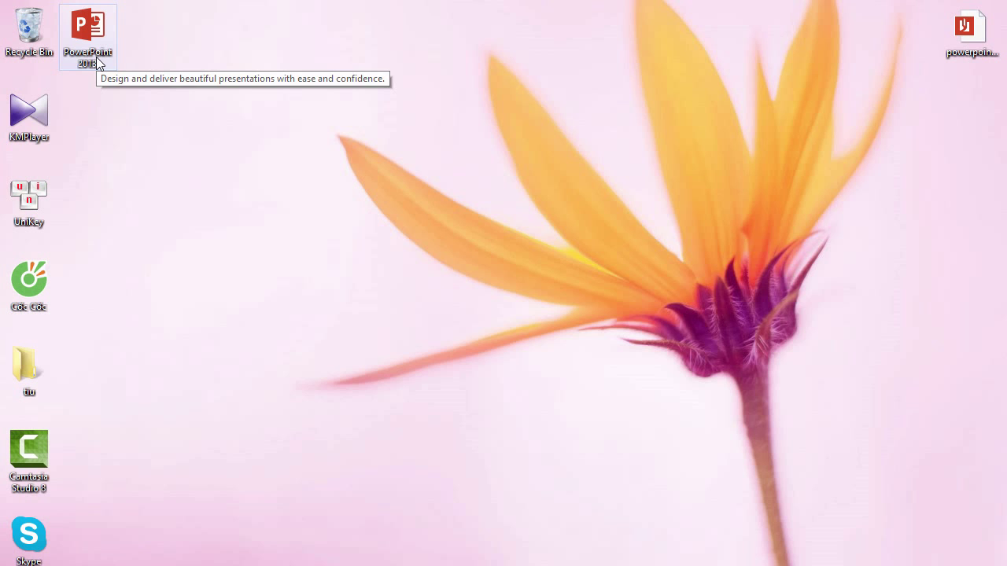
# - Launch PowerPoint 2013 from its desktop shortcut
pyautogui.doubleClick(97, 58)
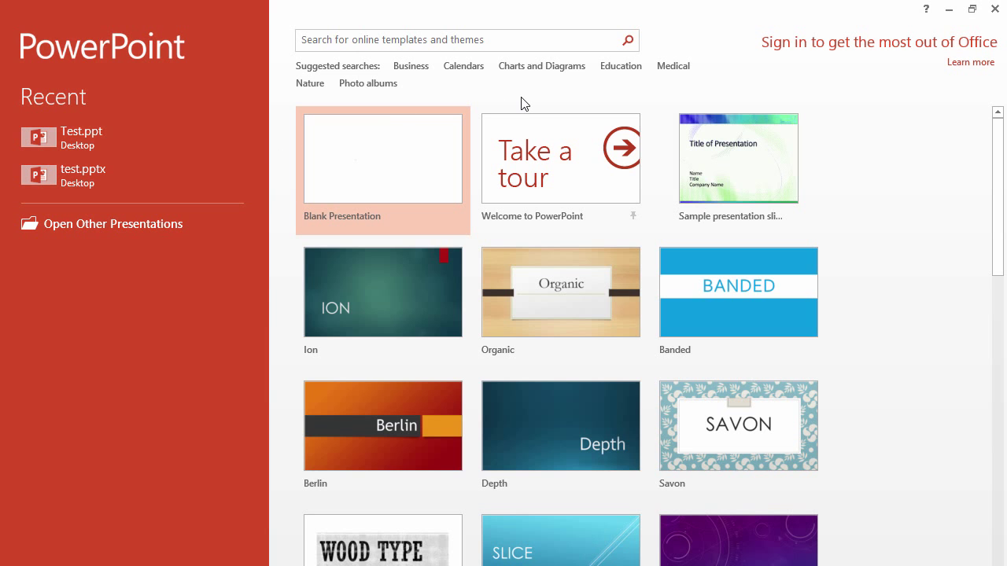
# - Start a new blank presentation from the PowerPoint start screen
pyautogui.click(322, 215)
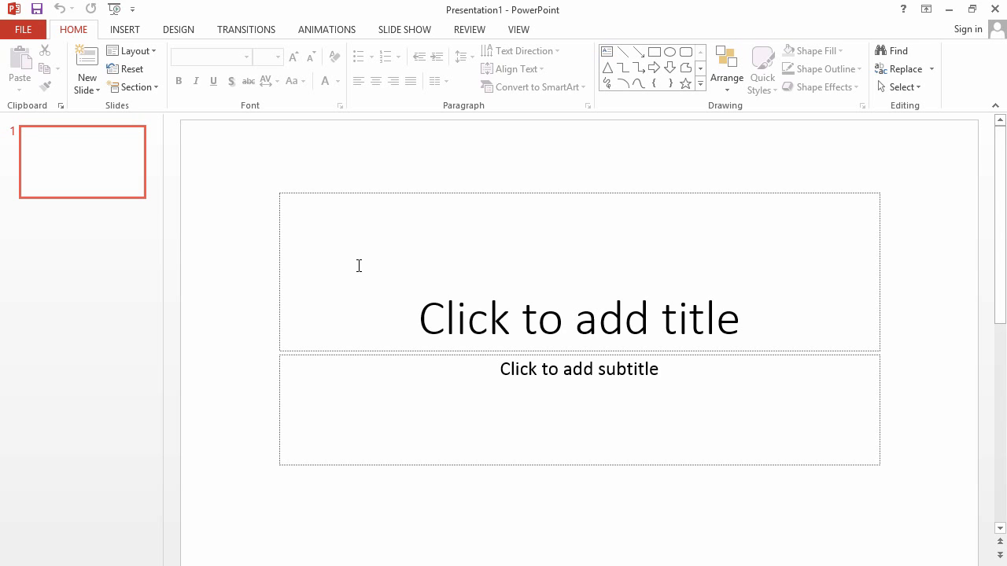
# - Go to FILE > New to show the template gallery with Ion, Organic, Banded and Berlin
pyautogui.click(40, 26)
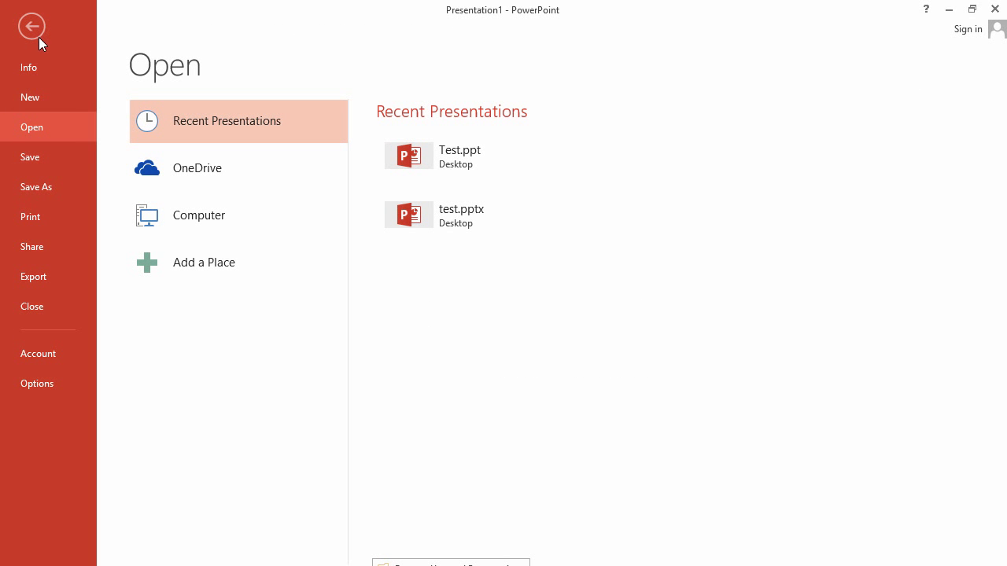
pyautogui.click(26, 98)
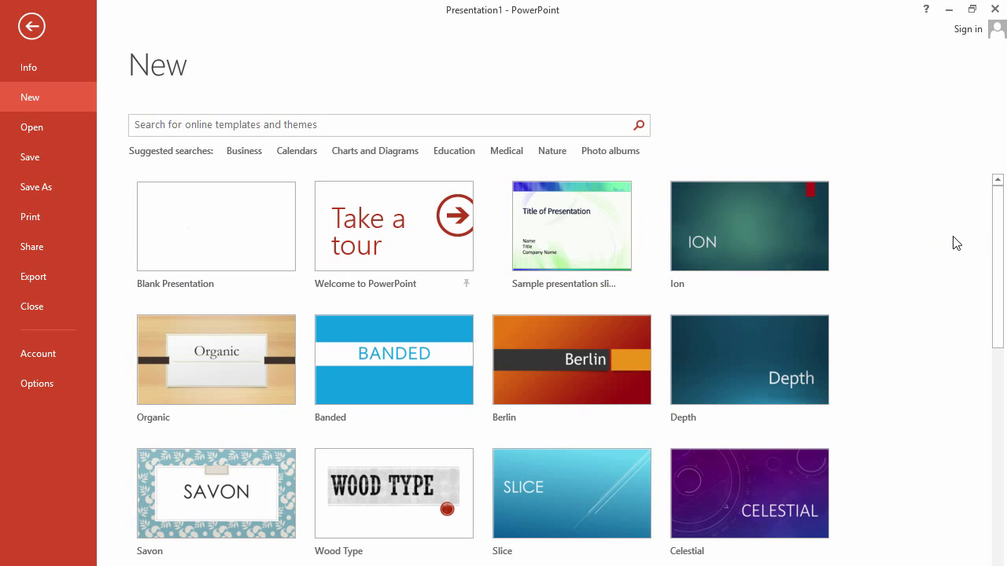
pyautogui.moveTo(1001, 245)
pyautogui.mouseDown()
pyautogui.moveTo(1005, 471)
pyautogui.moveTo(1004, 236)
pyautogui.mouseUp()
# - Search online templates for 'blue' and preview Purple flowers on blue (widescreen)
pyautogui.click(321, 126)
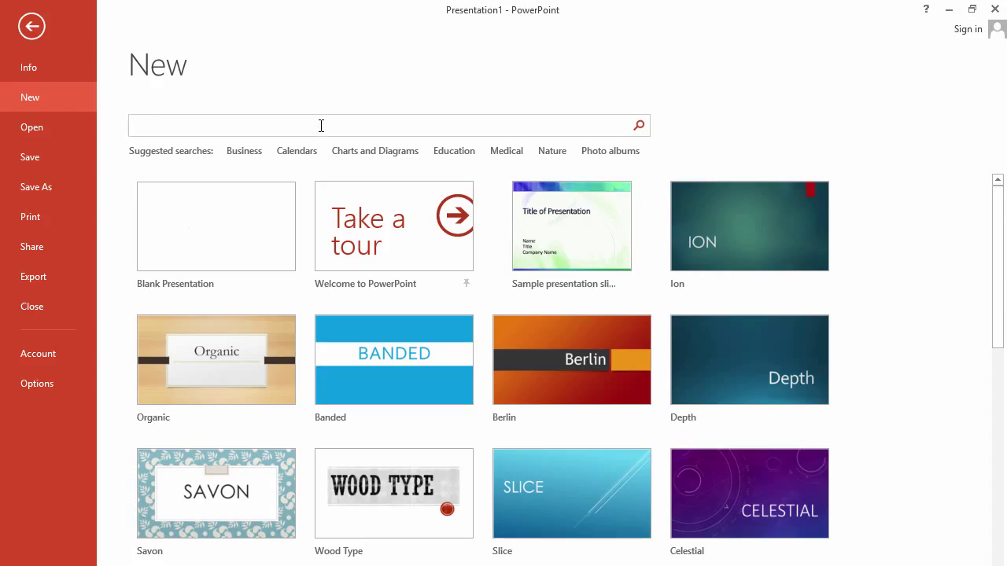
pyautogui.write('lue')
pyautogui.click(640, 126)
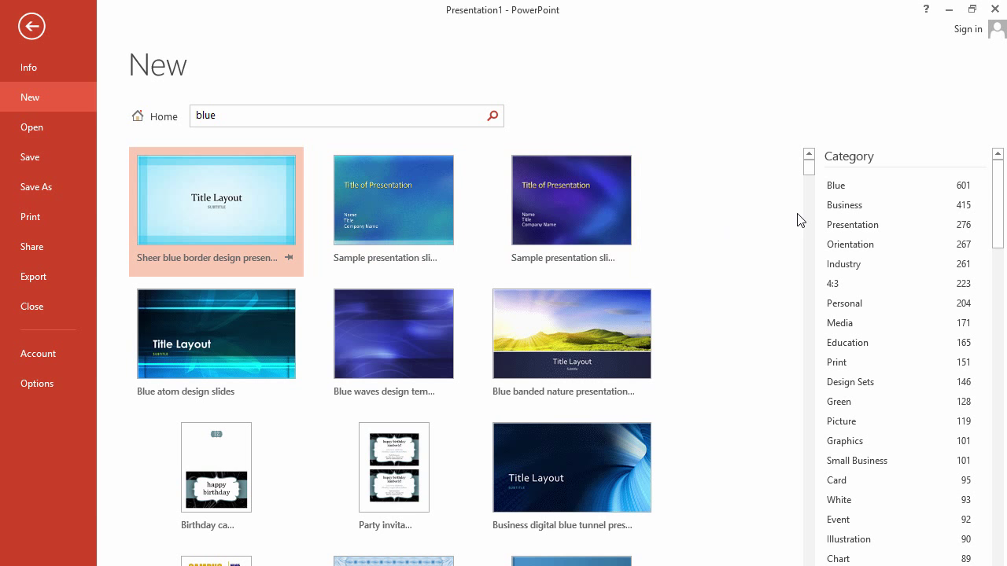
pyautogui.moveTo(809, 176); pyautogui.dragTo(816, 208)
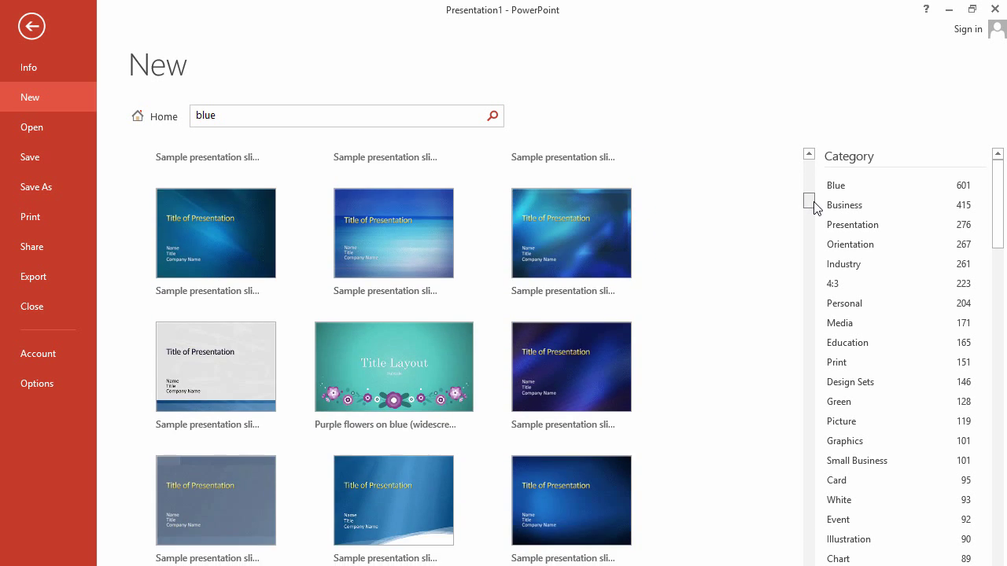
pyautogui.moveTo(815, 207); pyautogui.dragTo(816, 210)
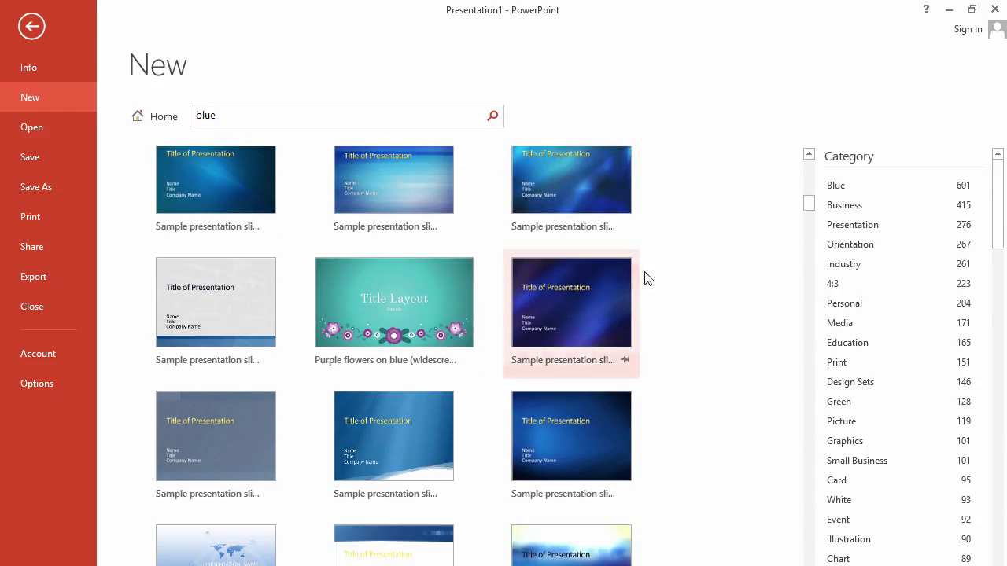
pyautogui.click(395, 336)
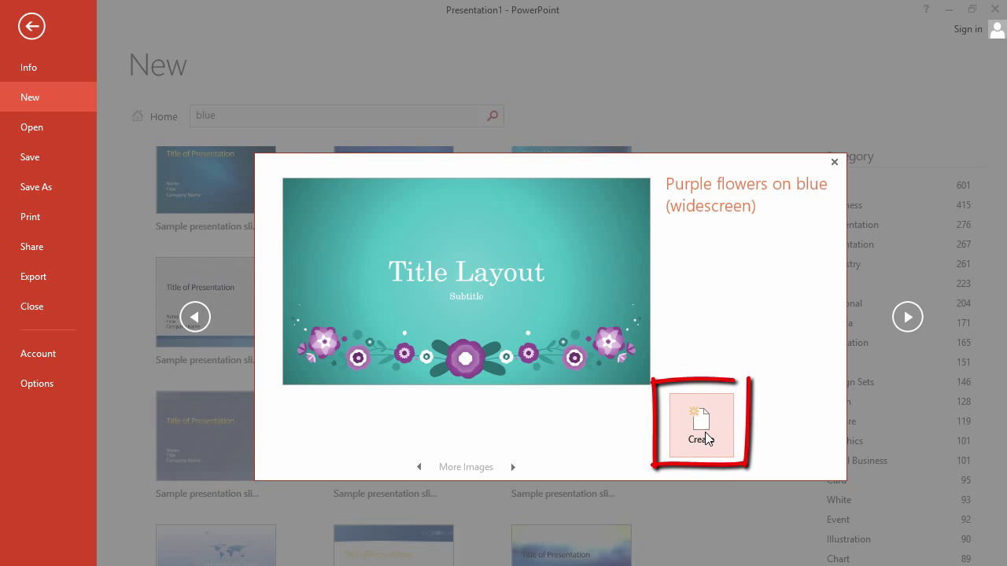
# - Create the presentation from the template and view slides 2, 3 and 4, then the title slide
pyautogui.click(702, 425)
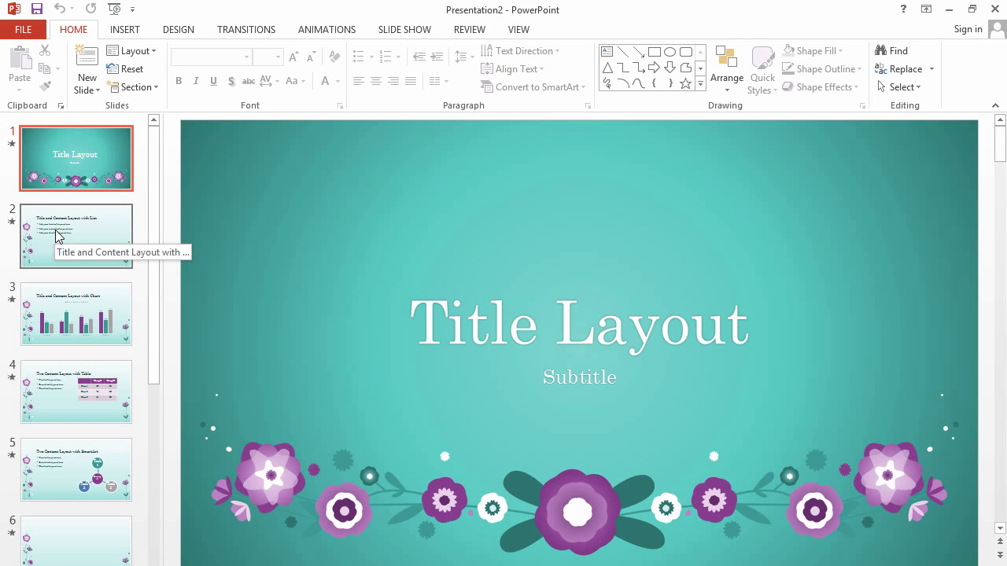
pyautogui.click(75, 219)
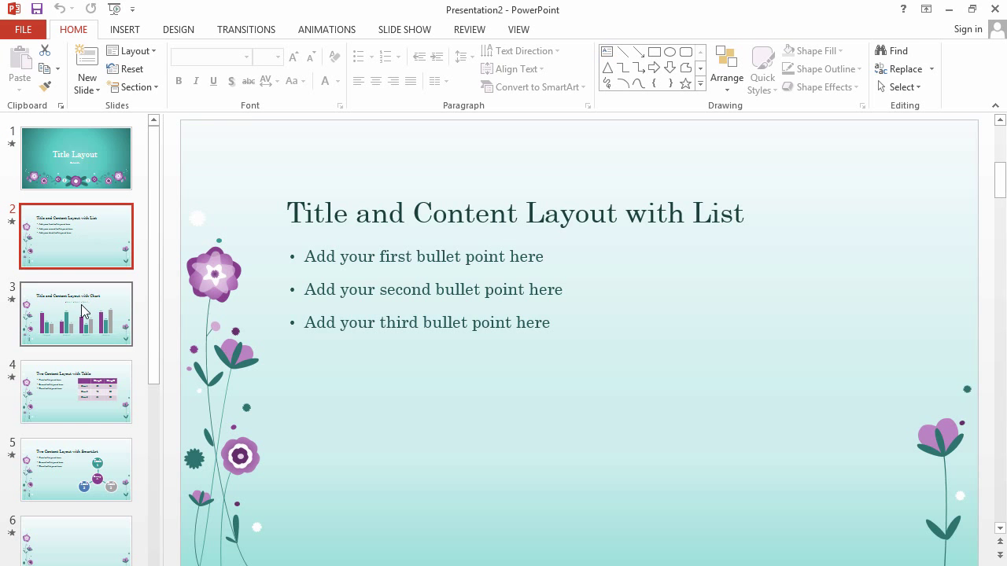
pyautogui.click(83, 309)
pyautogui.click(88, 386)
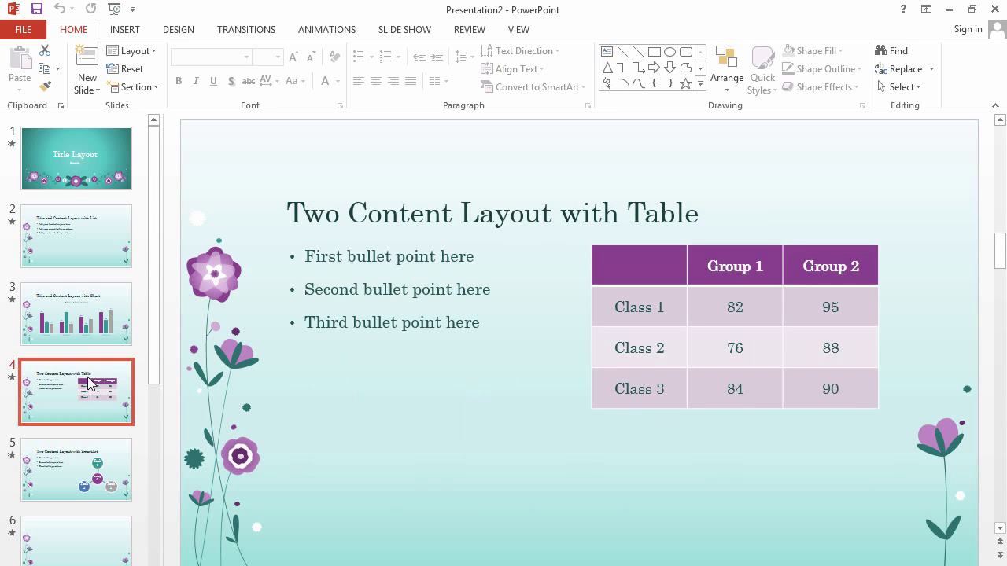
pyautogui.click(113, 152)
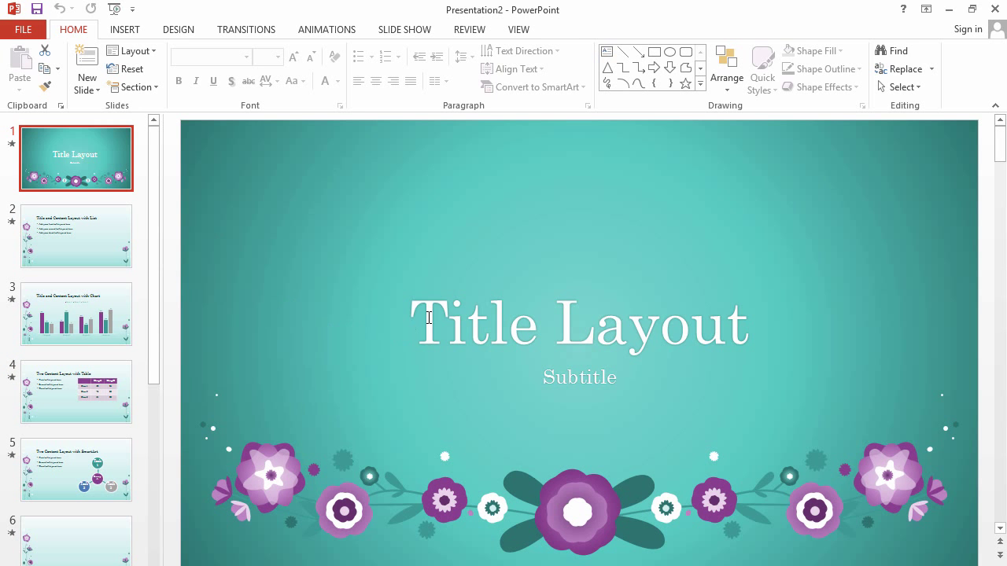
pyautogui.click(428, 317)
# - Replace the title slide's 'Title Layout' heading with 'Test'
pyautogui.moveTo(768, 314); pyautogui.dragTo(350, 331)
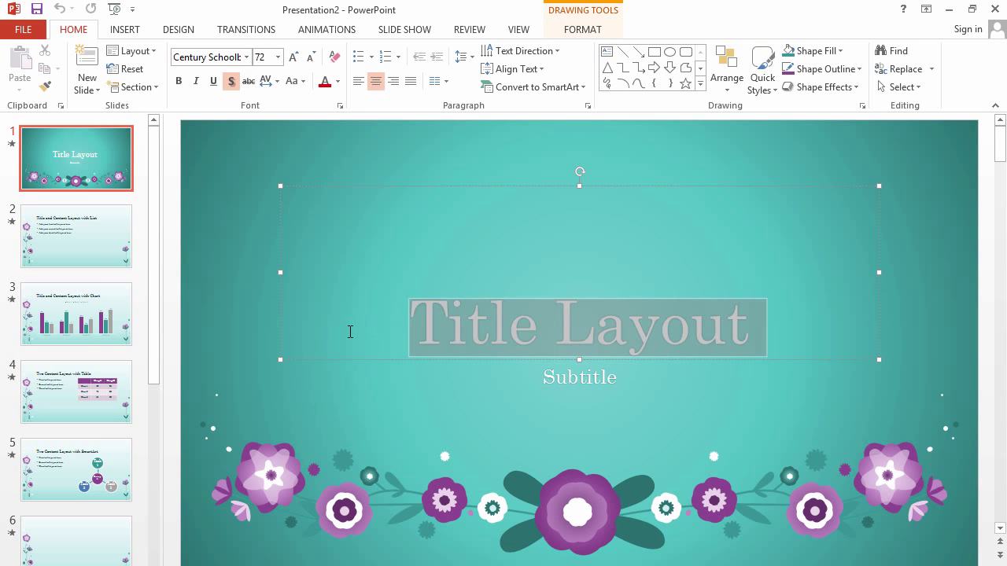
pyautogui.write('Test')
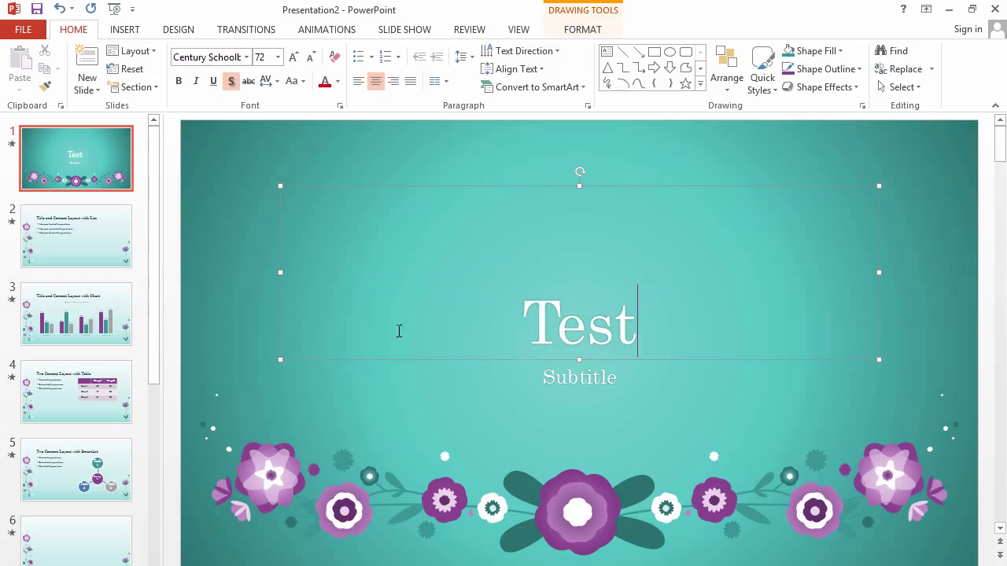
pyautogui.click(571, 377)
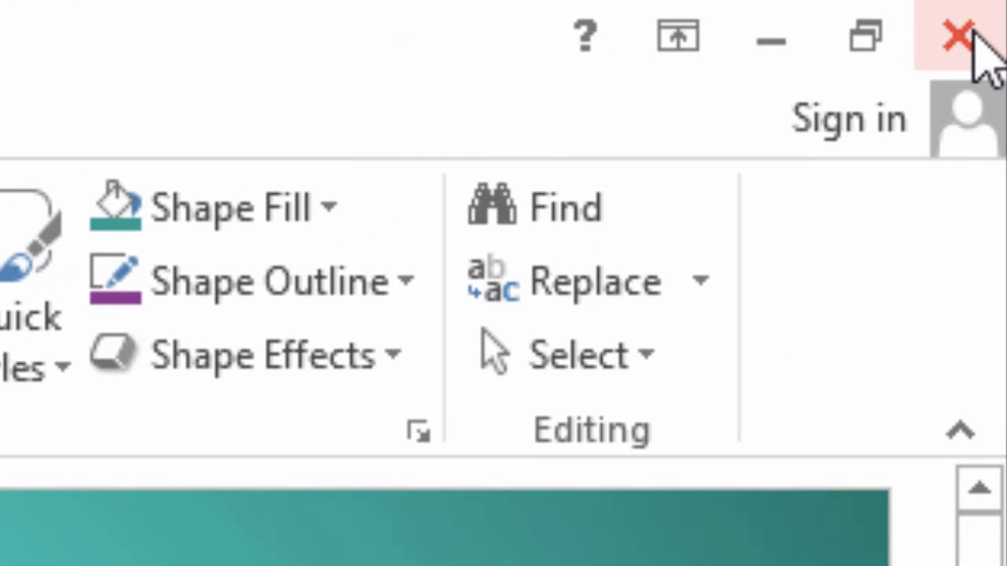
# - Cancel closing at the save prompt and reach the Save As page through FILE > Save
pyautogui.click(973, 35)
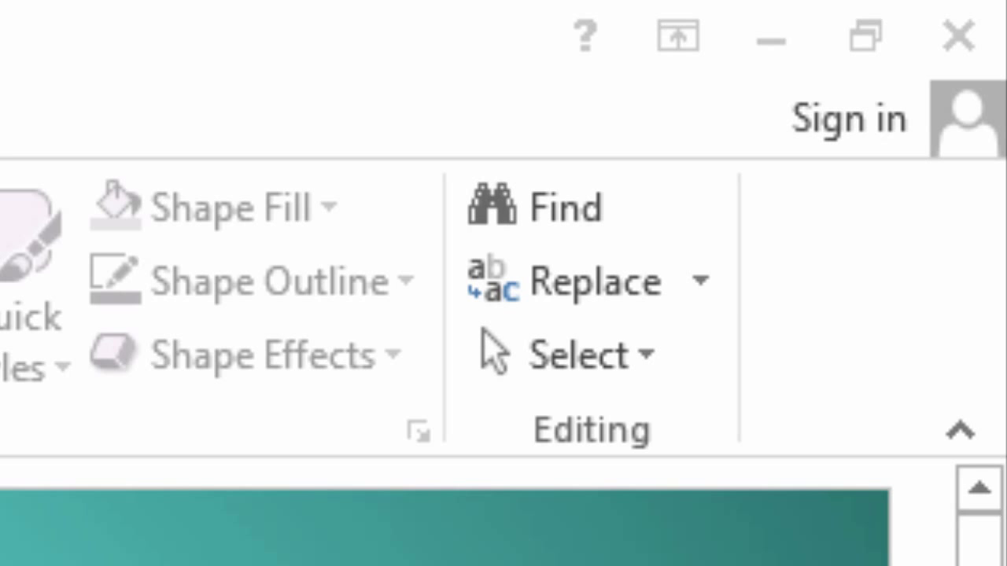
pyautogui.press('Escape')
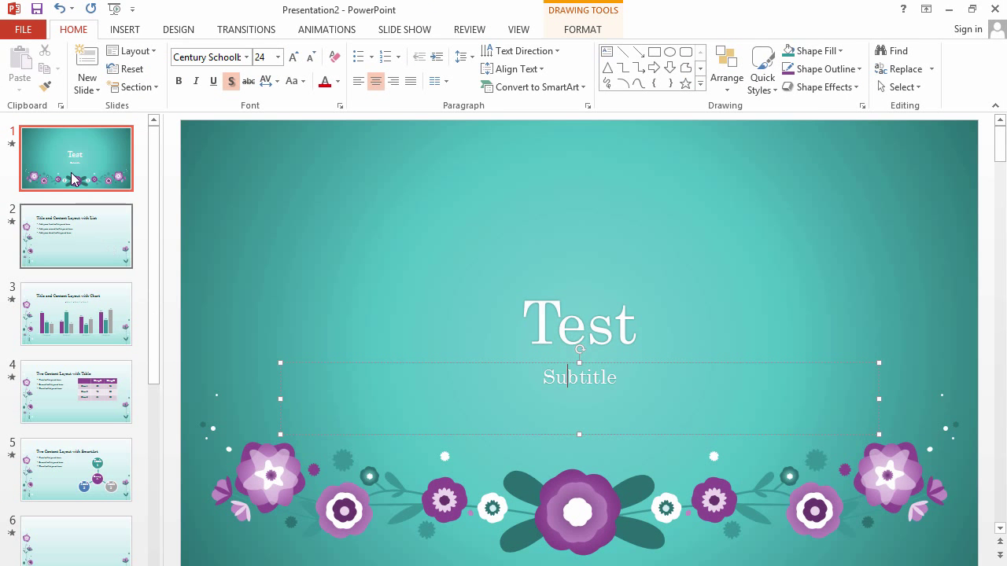
pyautogui.click(24, 39)
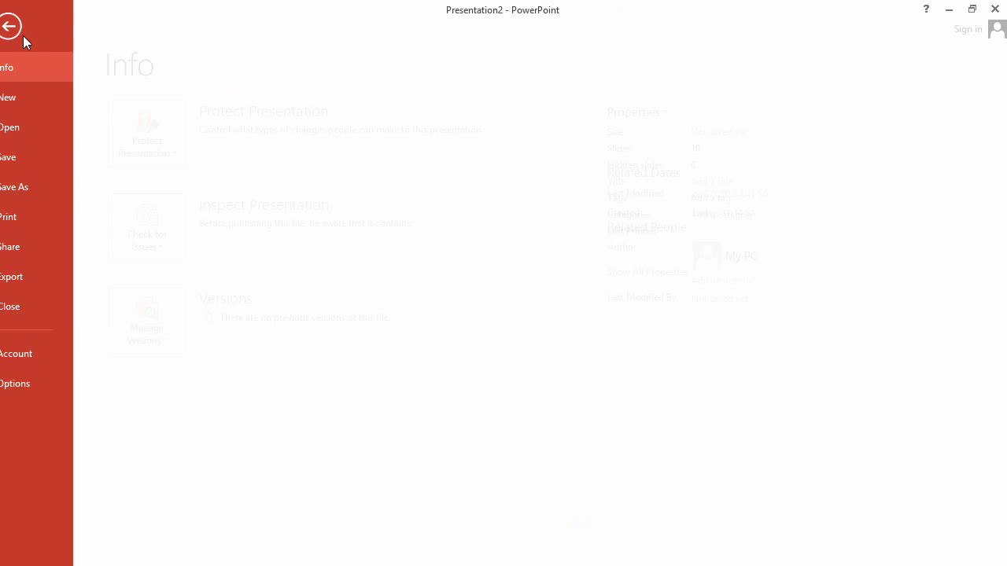
pyautogui.click(12, 160)
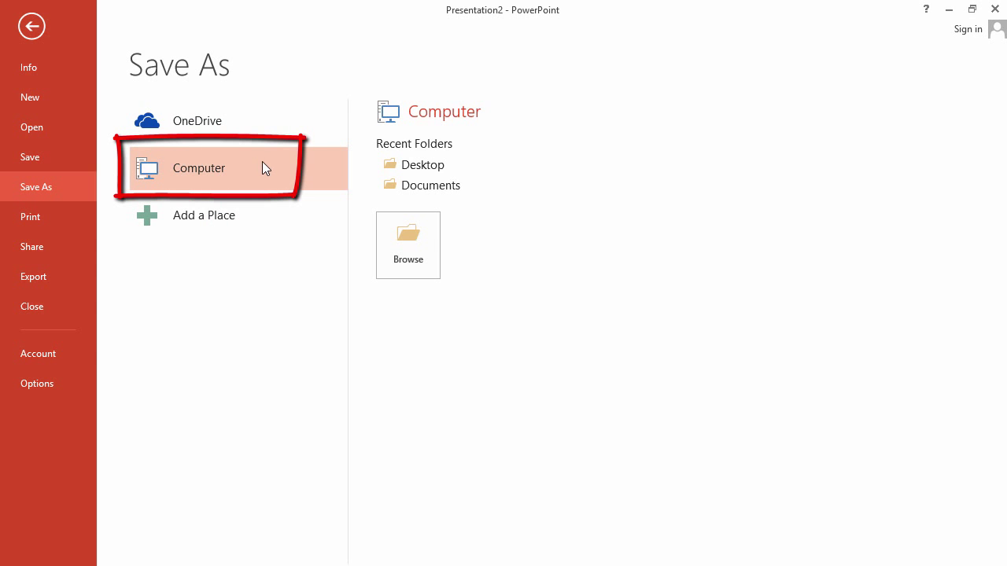
# - Save to the Desktop as Test.ppt with type PowerPoint 97-2003 Presentation (*.ppt)
pyautogui.click(425, 169)
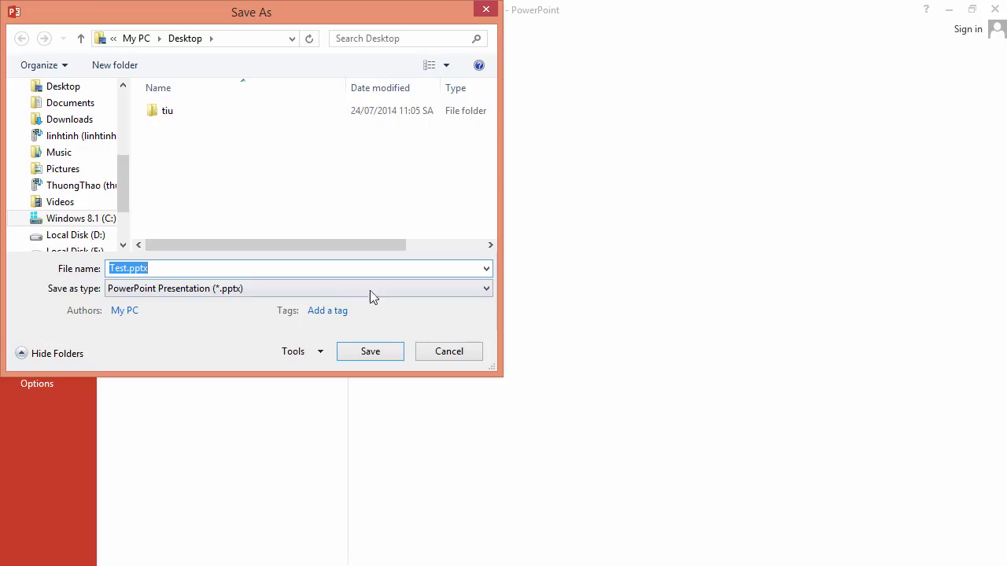
pyautogui.click(483, 291)
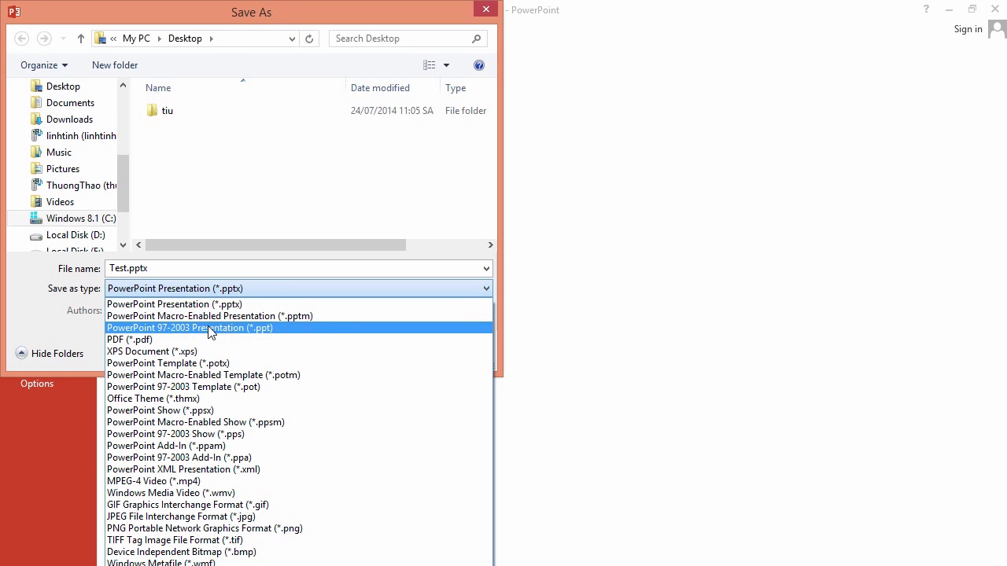
pyautogui.click(265, 339)
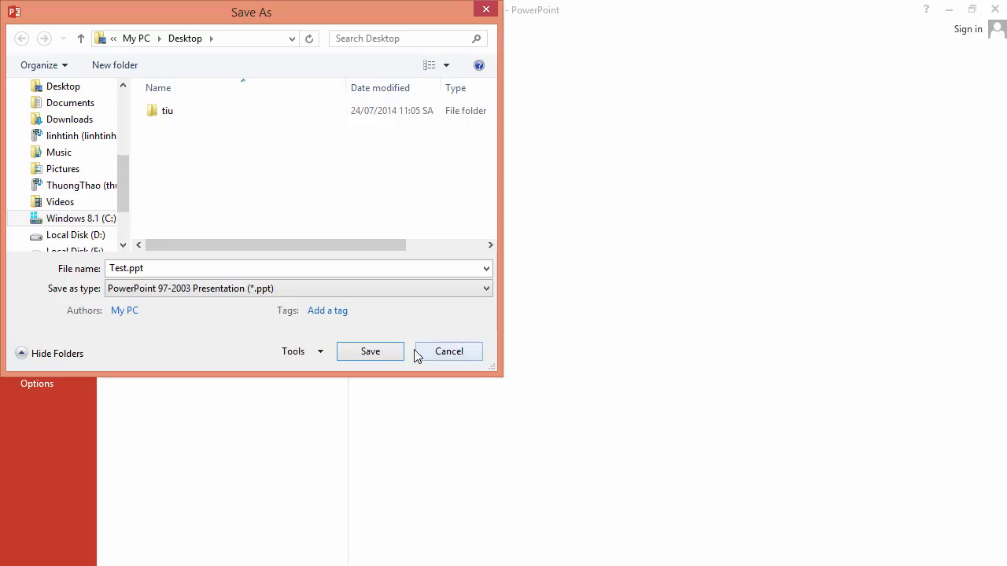
pyautogui.click(381, 354)
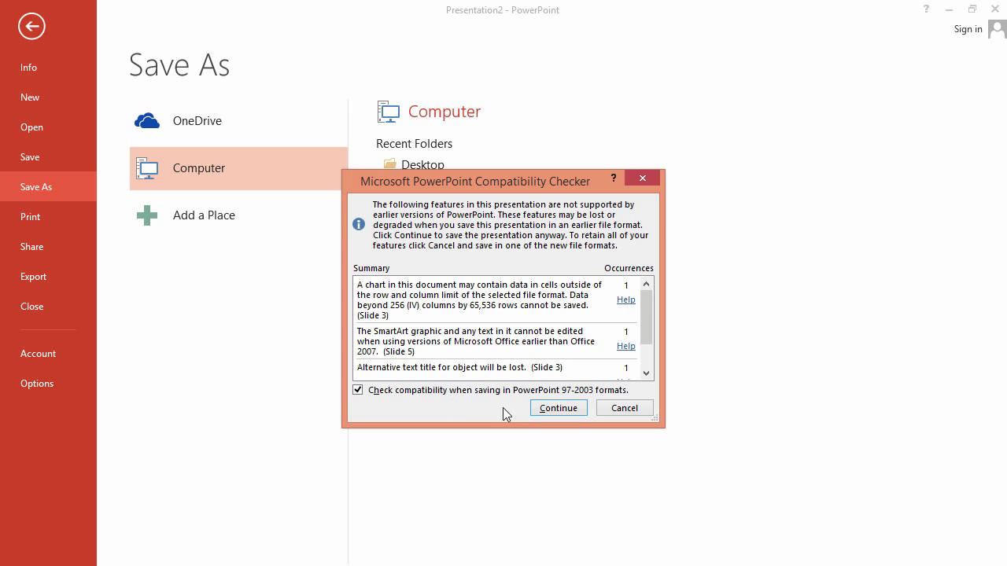
# - Dismiss the Compatibility Checker, save Test.ppt again and continue past the warnings
pyautogui.click(647, 181)
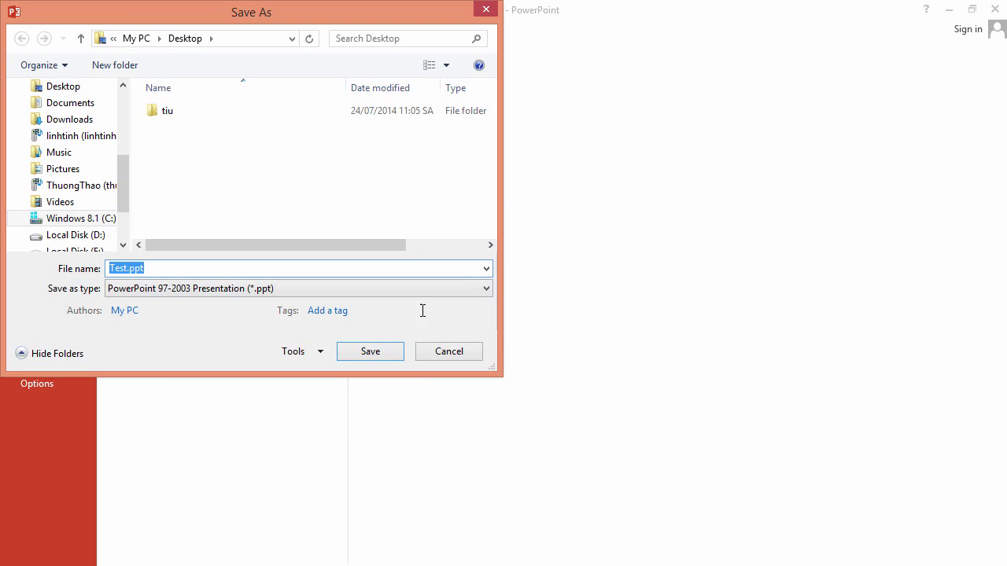
pyautogui.click(368, 354)
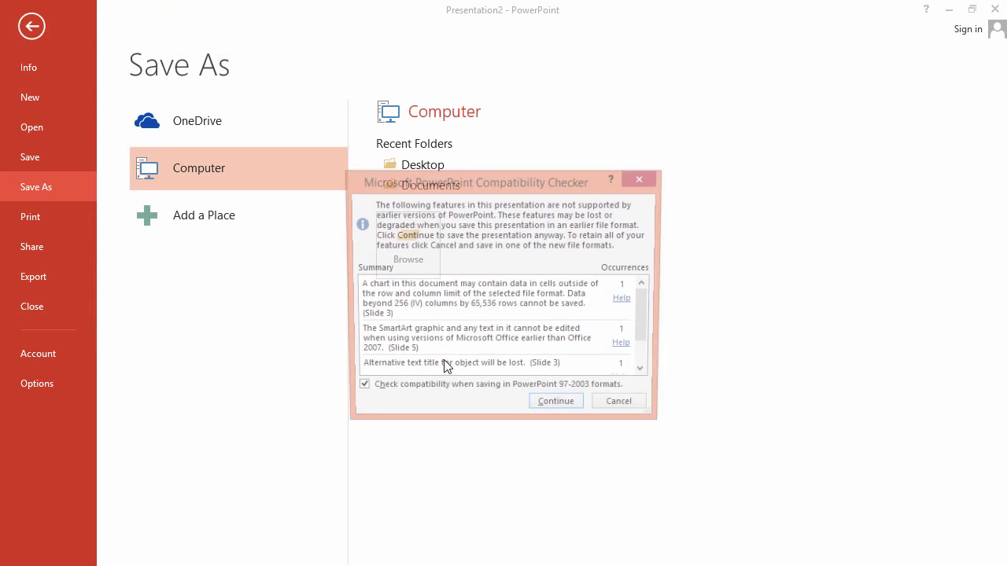
pyautogui.click(548, 409)
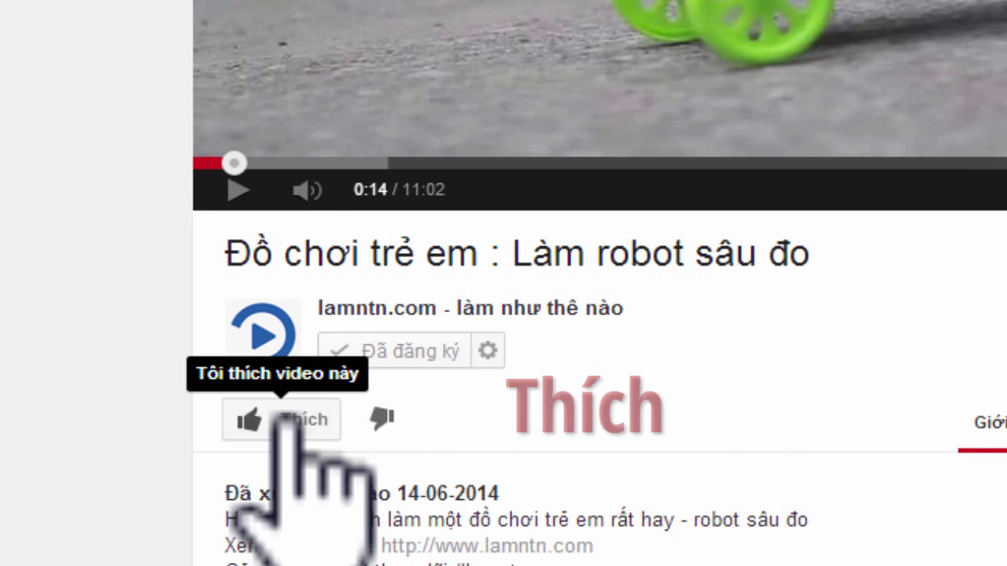
# - Like the robot toy video and scroll down to its share options
pyautogui.click(290, 417)
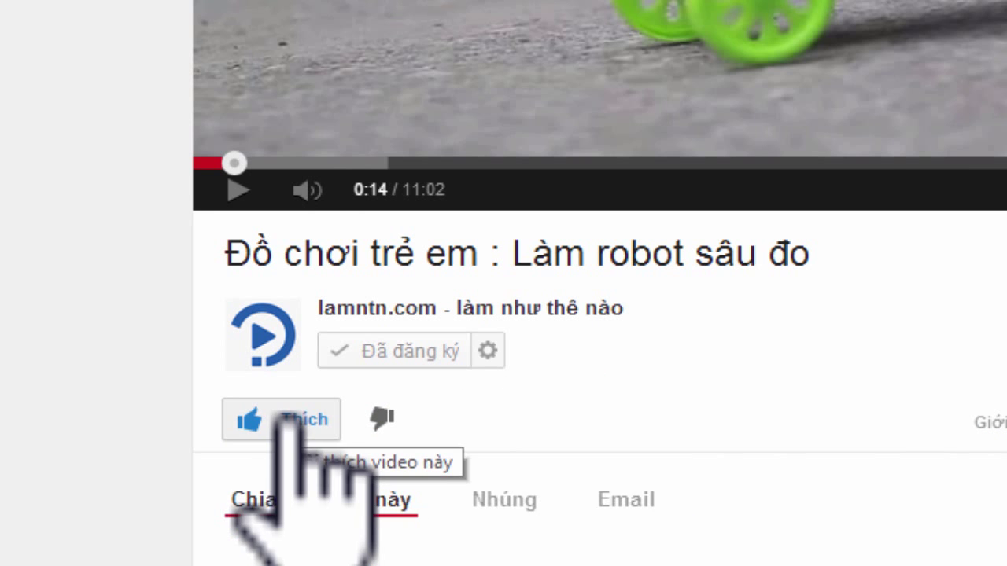
pyautogui.scroll(-4, 580, 383)
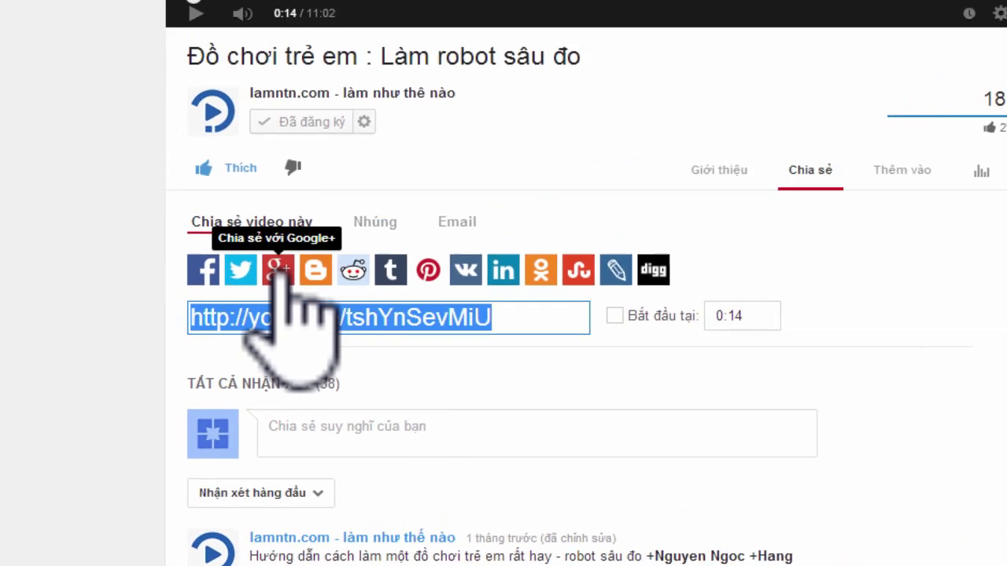